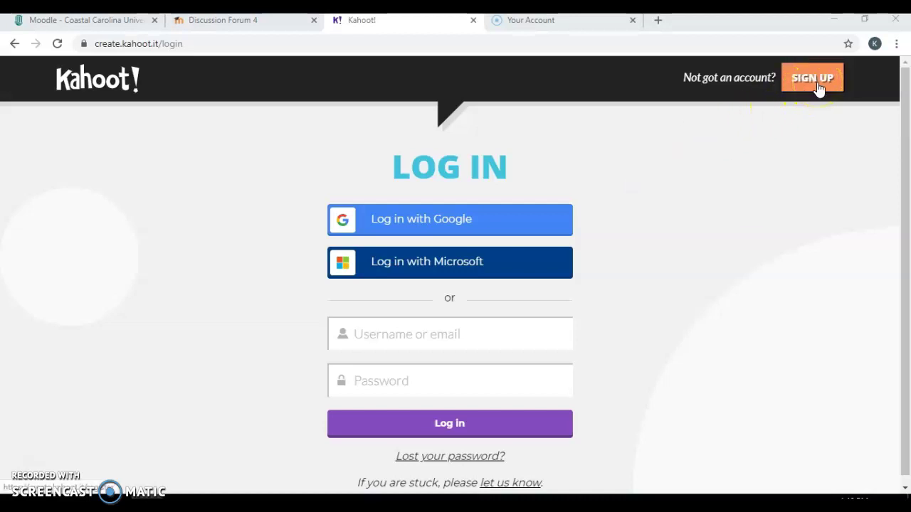
Log in to the teacher account with its email and password
click(420, 337)
key(Tab)
text(***)
key(Return)
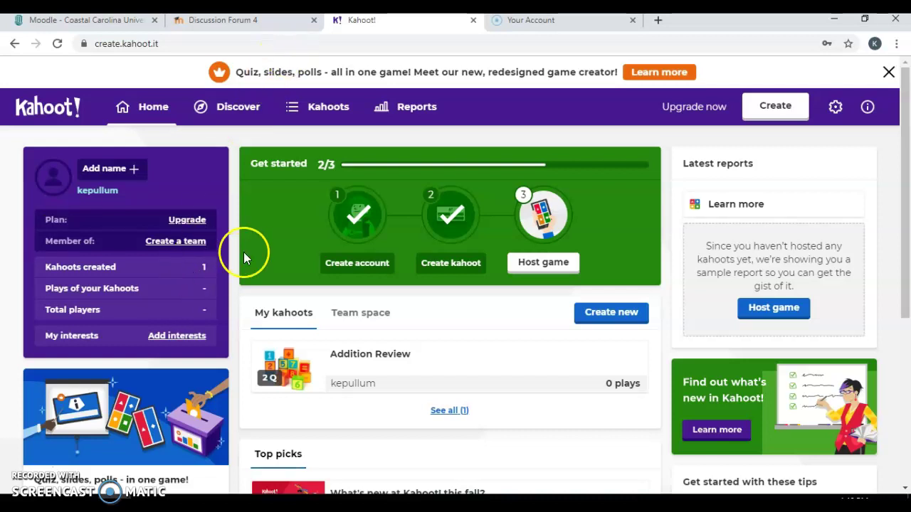
Search the Discover library for 'cardinal directions'
click(241, 110)
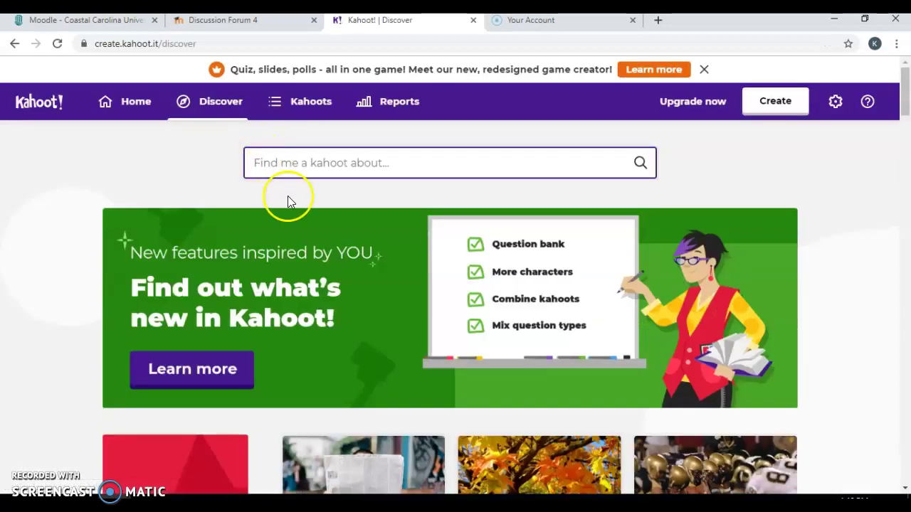
drag(906, 110, 907, 225)
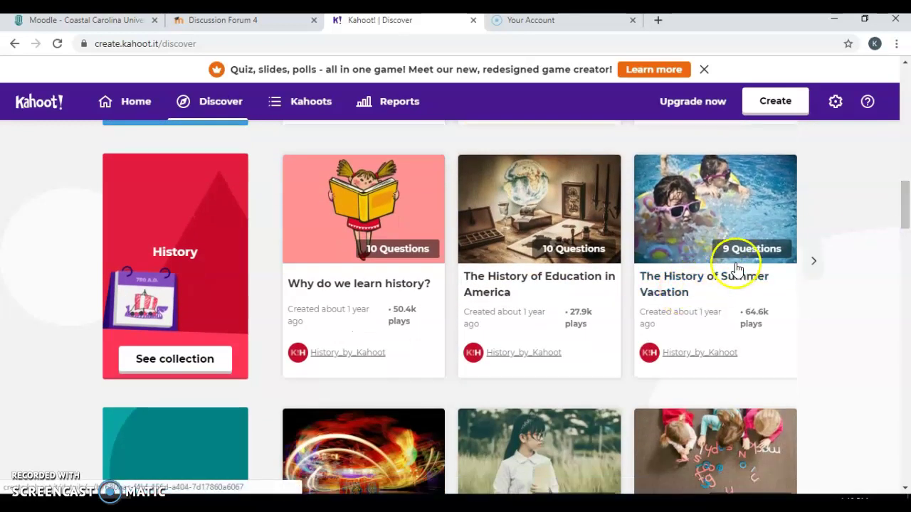
drag(902, 208, 907, 106)
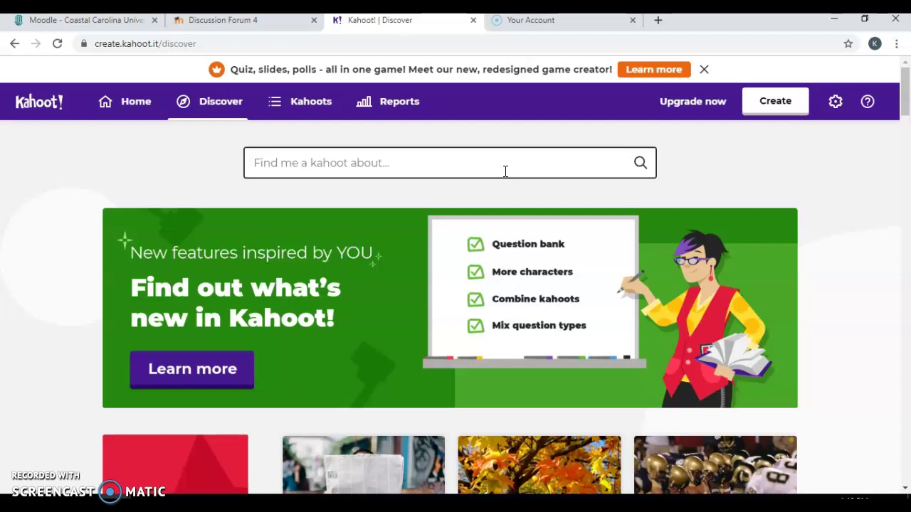
text(cardnial)
key(BackSpace)
key(BackSpace)
key(BackSpace)
key(BackSpace)
key(BackSpace)
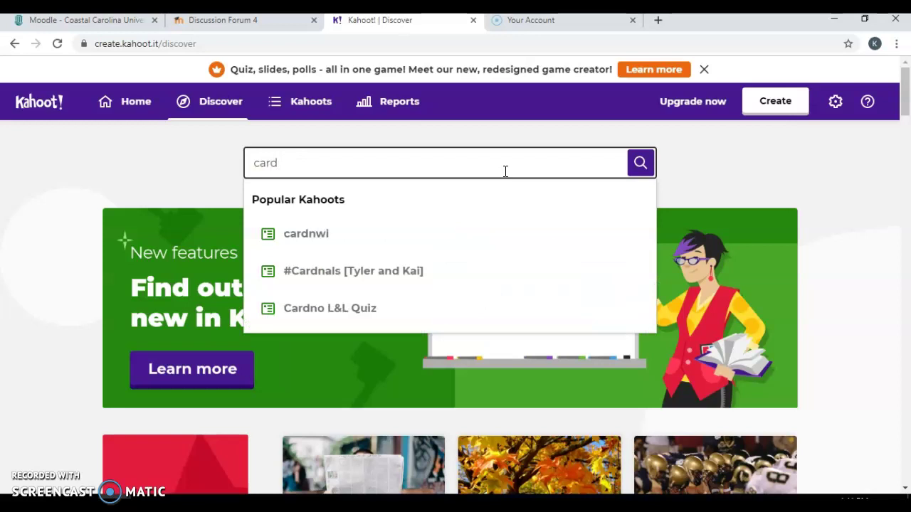
text(inal directions)
key(Return)
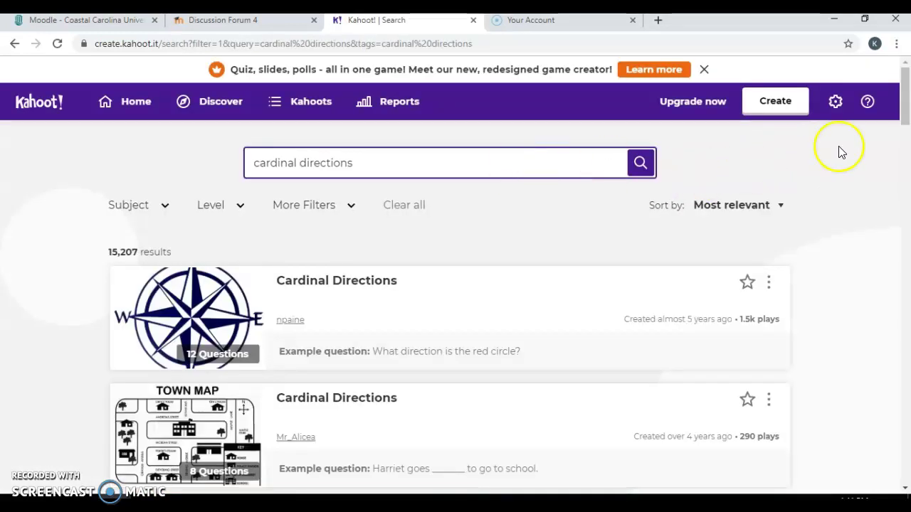
Look through the Subject, Level and More Filters dropdowns without applying any filter
mouse_move(905, 103)
mouse_down()
mouse_move(907, 180)
mouse_move(906, 99)
mouse_up()
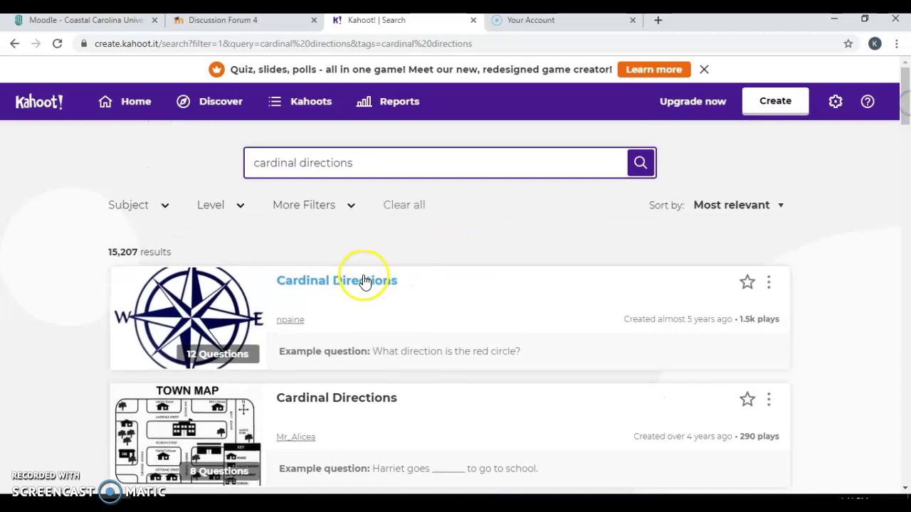
click(158, 205)
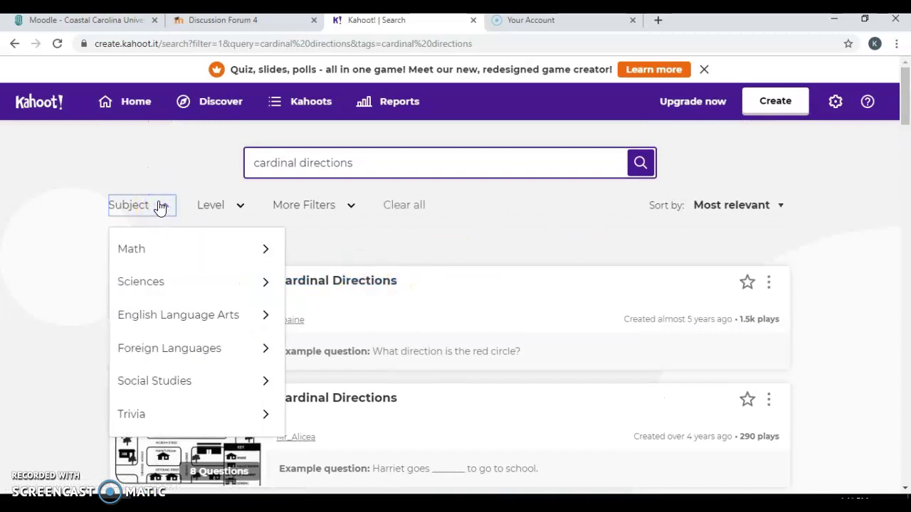
click(159, 206)
click(231, 207)
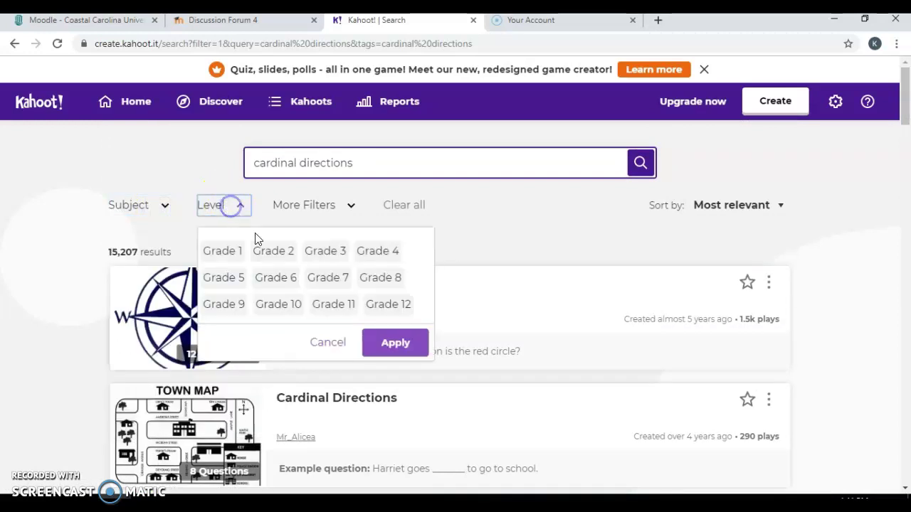
click(231, 213)
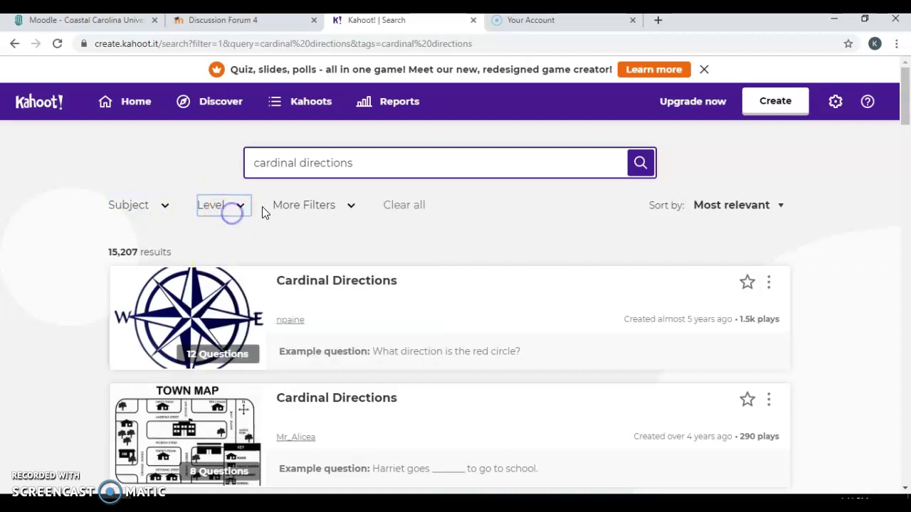
click(347, 215)
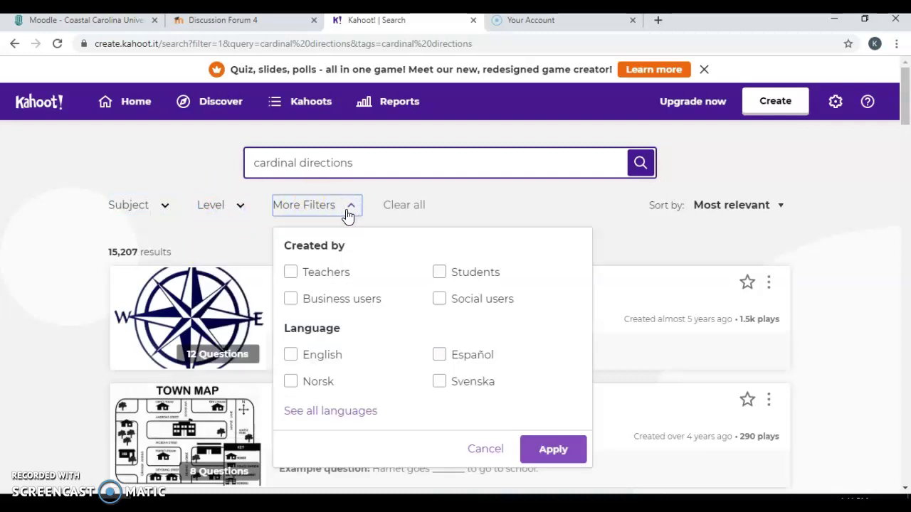
click(347, 215)
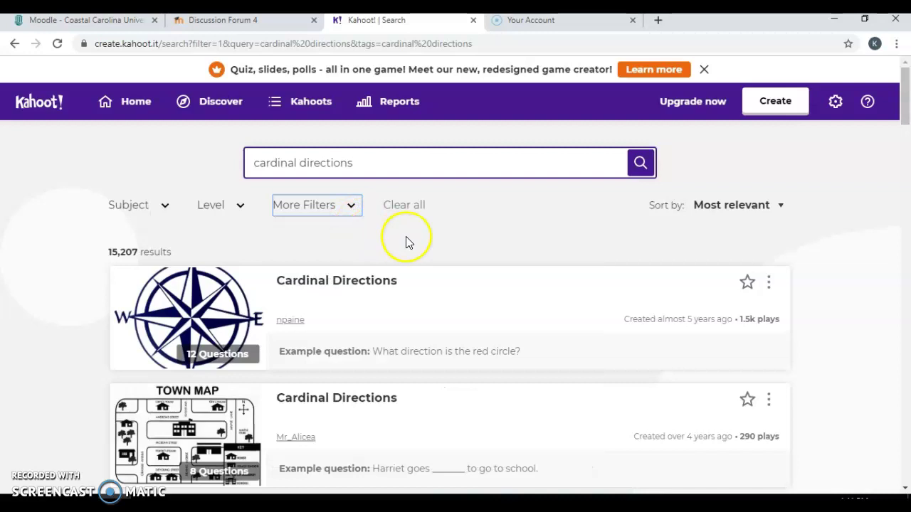
Open the first 'Cardinal Directions' kahoot and star it as a favorite
click(377, 283)
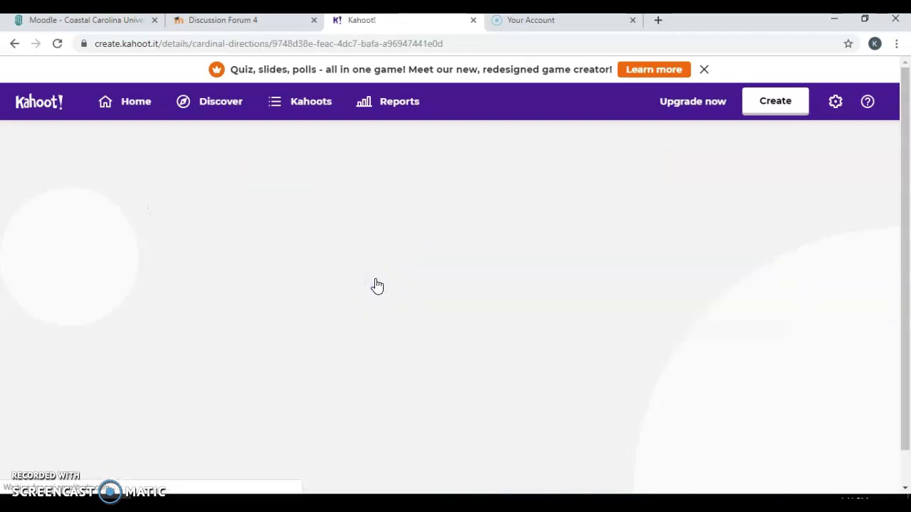
drag(907, 171, 824, 178)
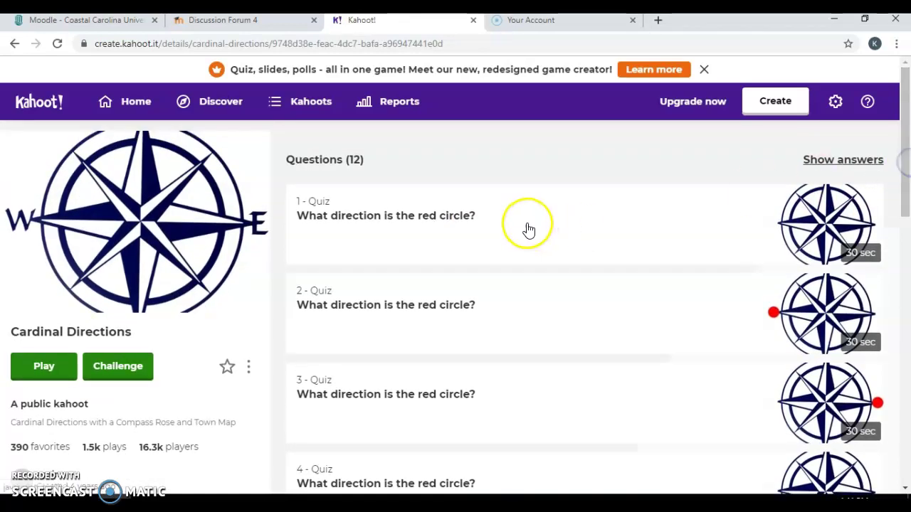
drag(905, 161, 908, 117)
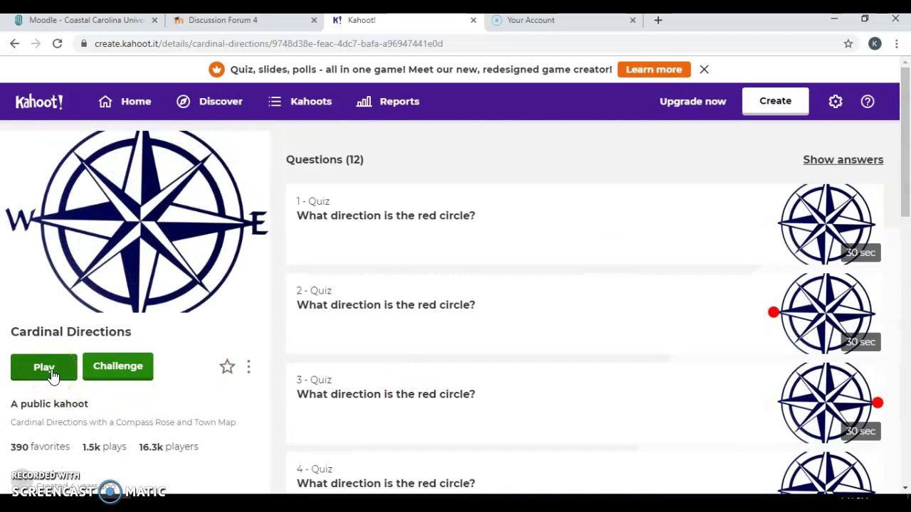
click(249, 370)
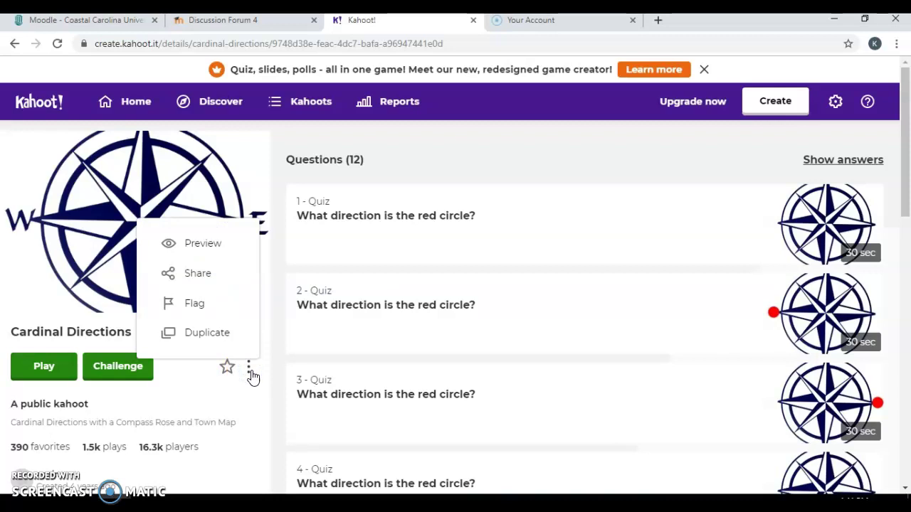
click(240, 402)
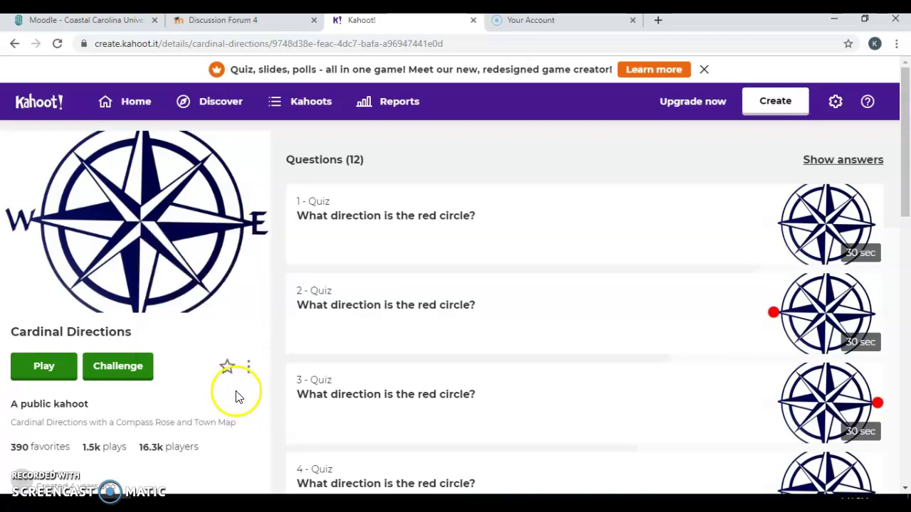
click(227, 366)
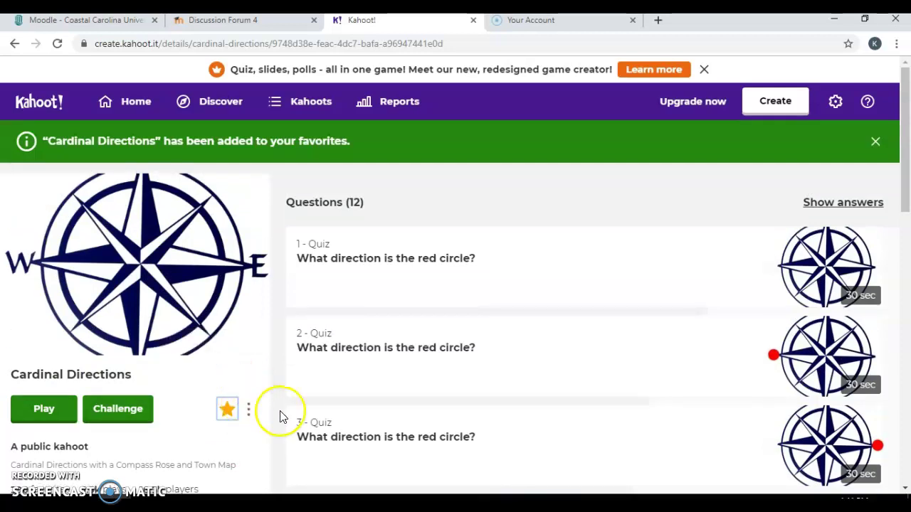
click(877, 140)
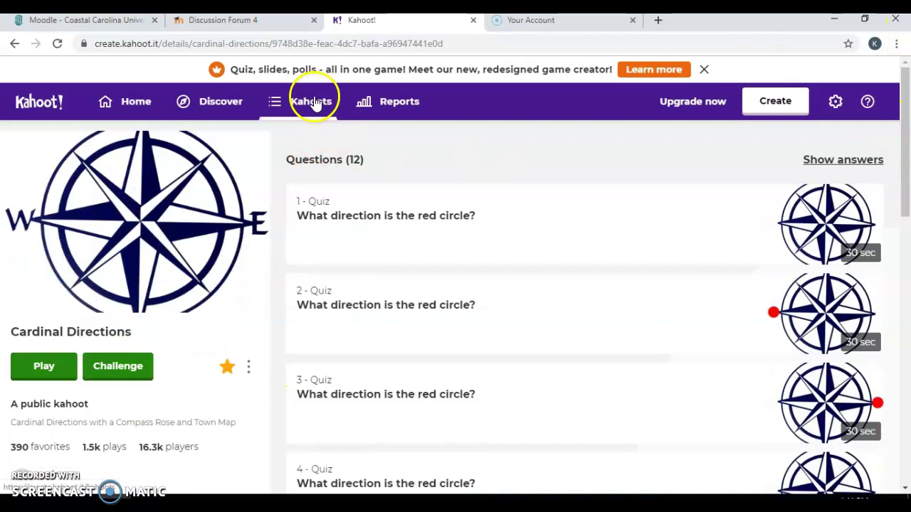
Browse the Reports page, the Addition Review kahoot and My Kahoots, then return Home
click(382, 107)
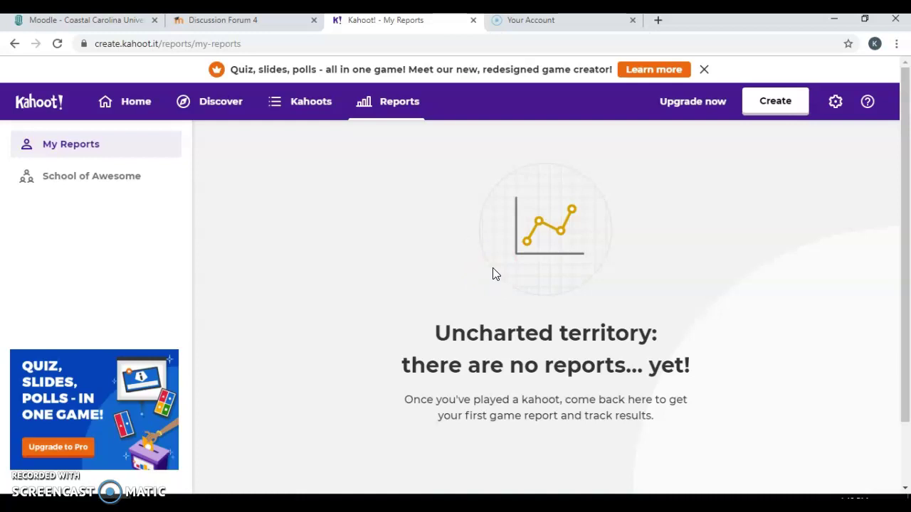
click(137, 112)
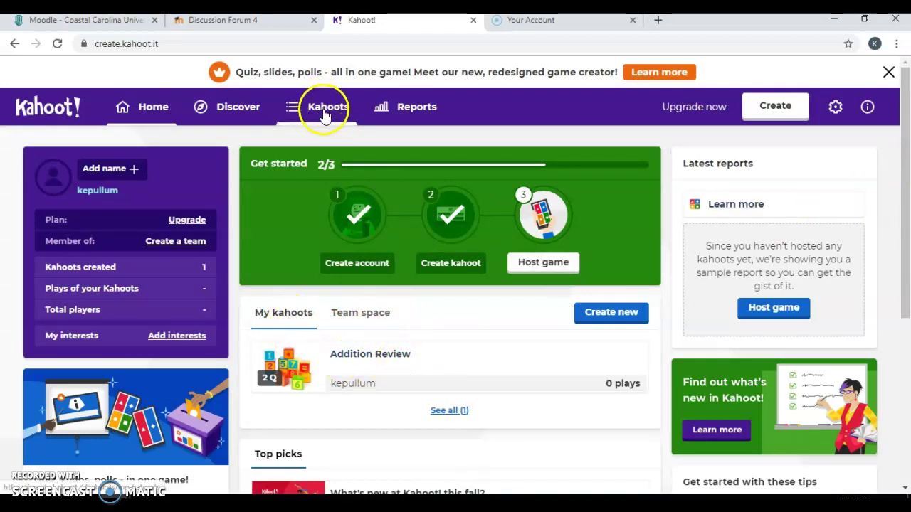
click(396, 358)
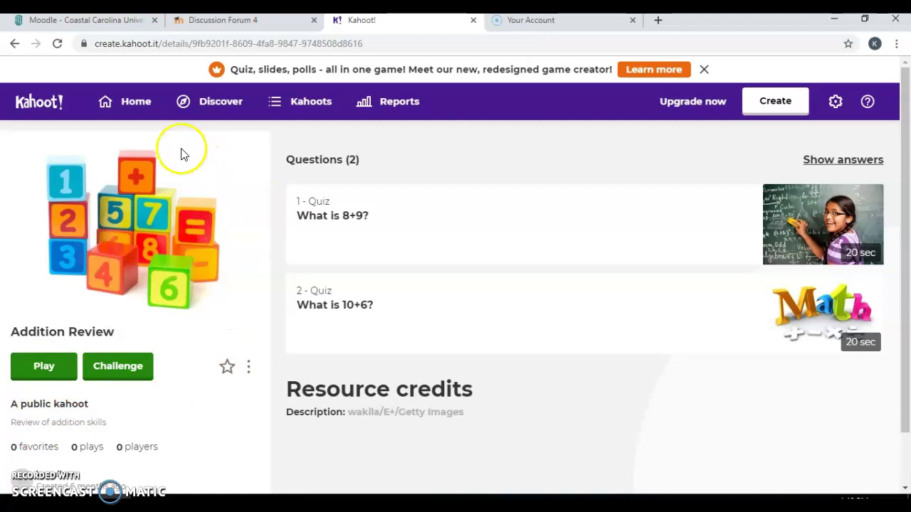
click(302, 115)
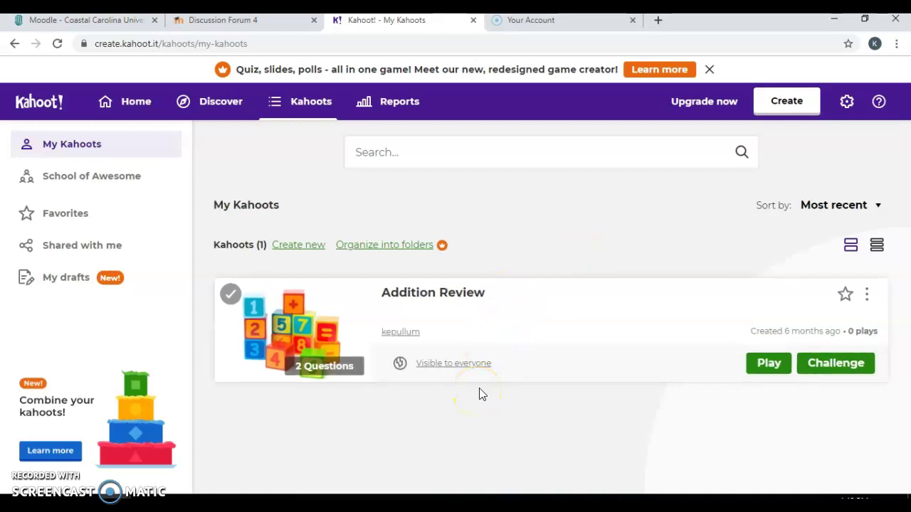
click(135, 102)
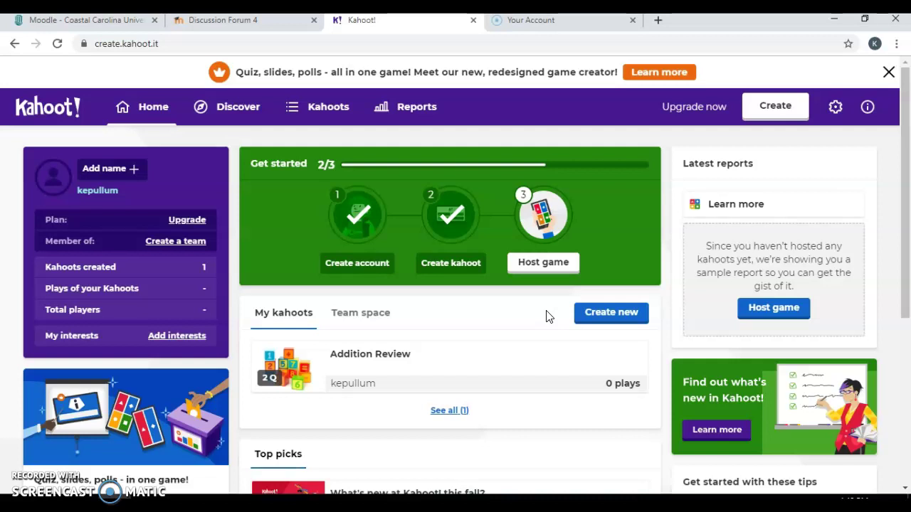
Create a new blank kahoot rather than starting from a template
click(606, 320)
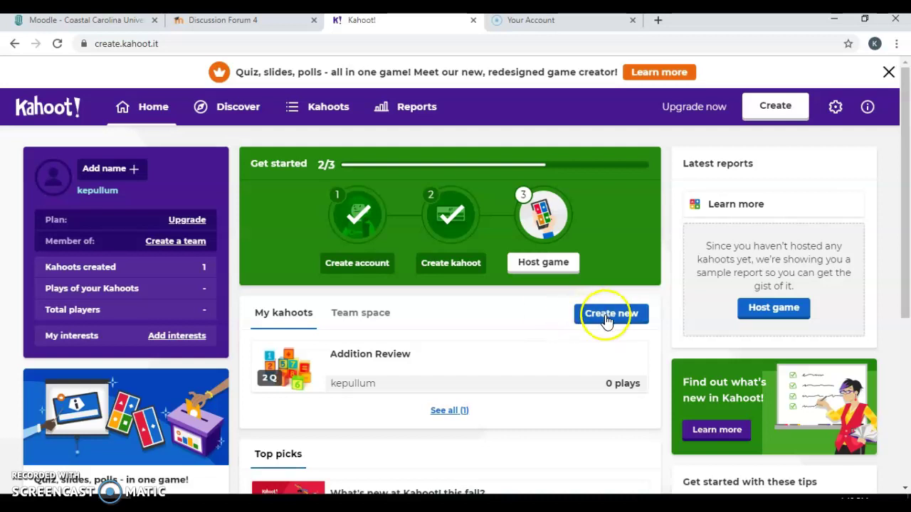
click(773, 108)
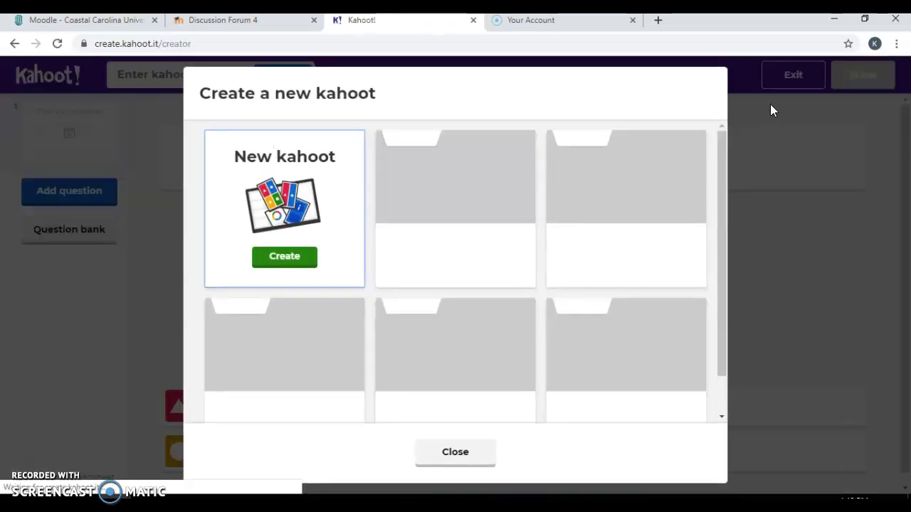
click(300, 262)
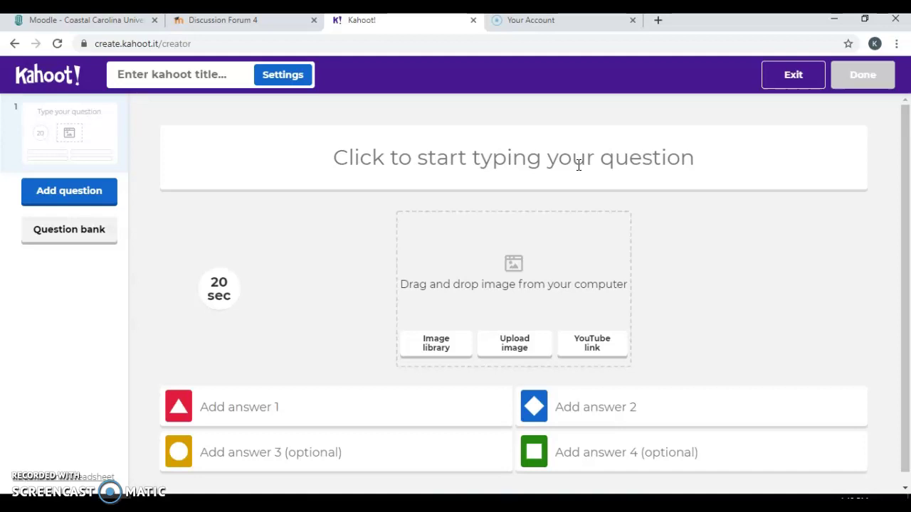
Enter 'What is a verb?' as the first question
click(578, 165)
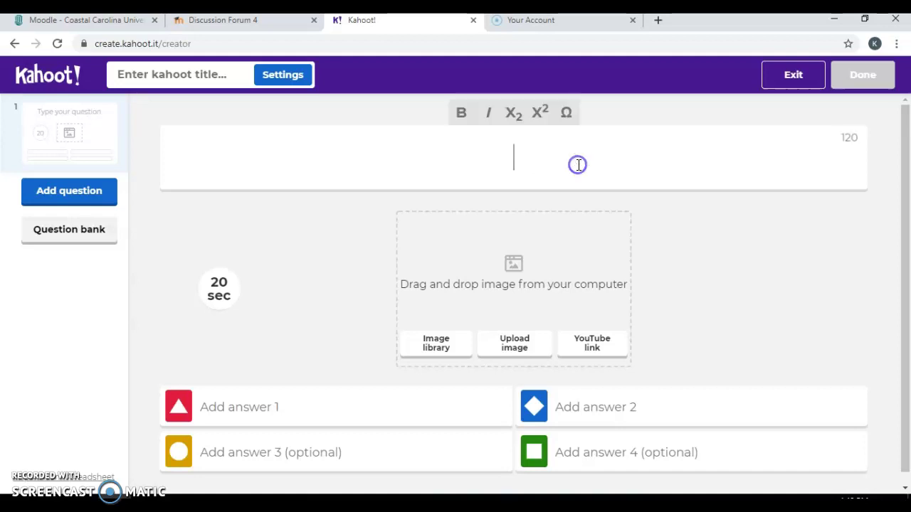
text(What is a very)
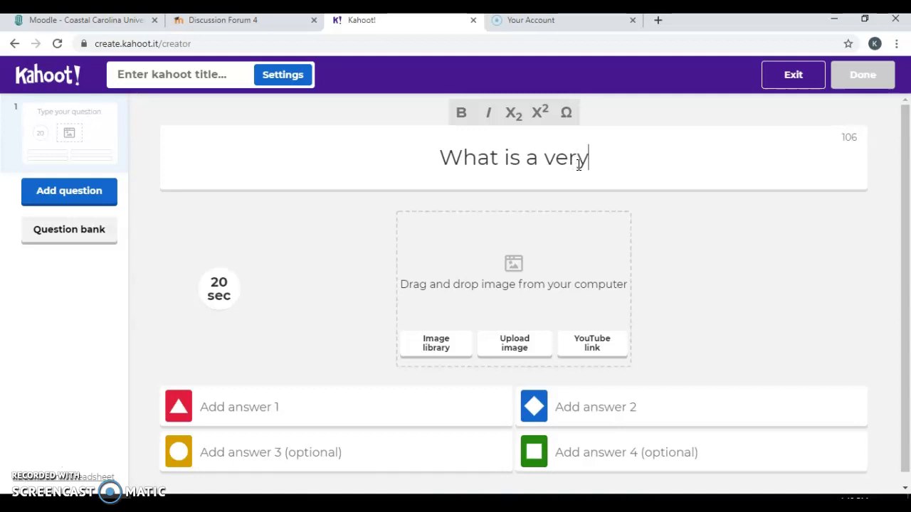
key(BackSpace)
text(b?)
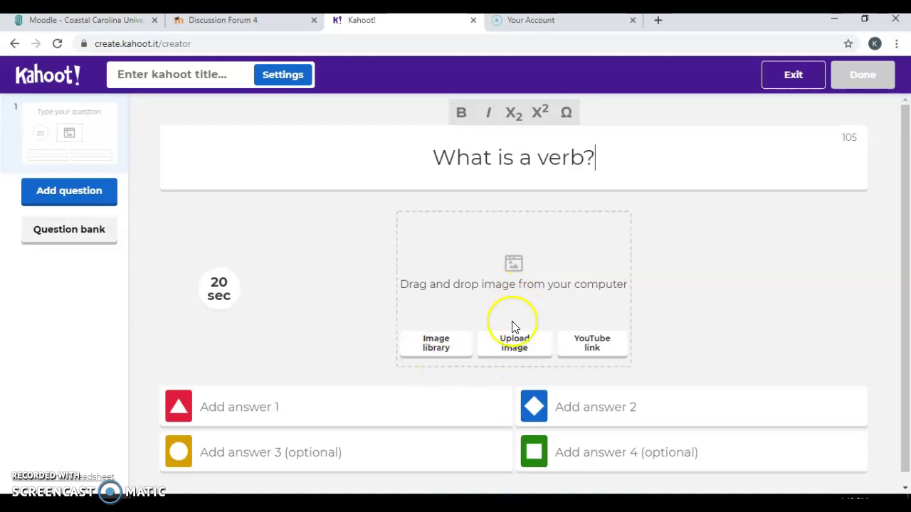
click(628, 269)
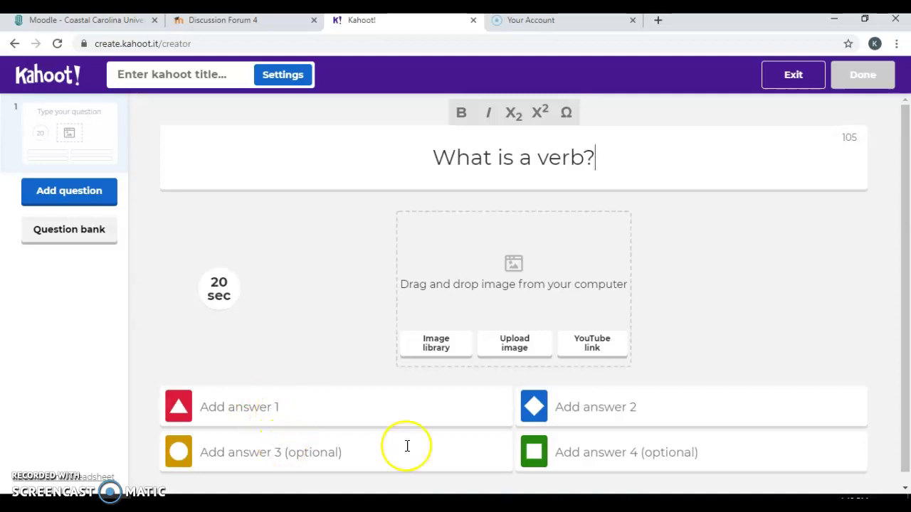
Fill in the answers: an action word, a place, a person, a thing
click(253, 401)
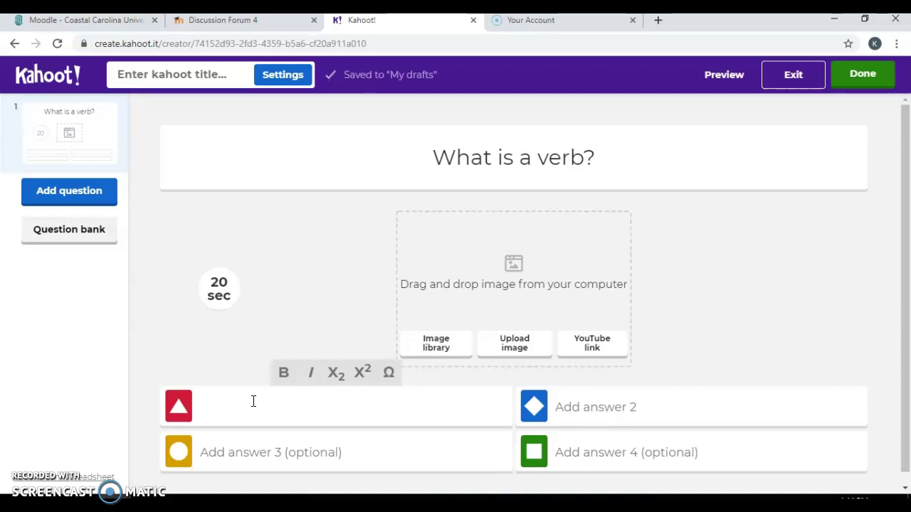
text(an action word)
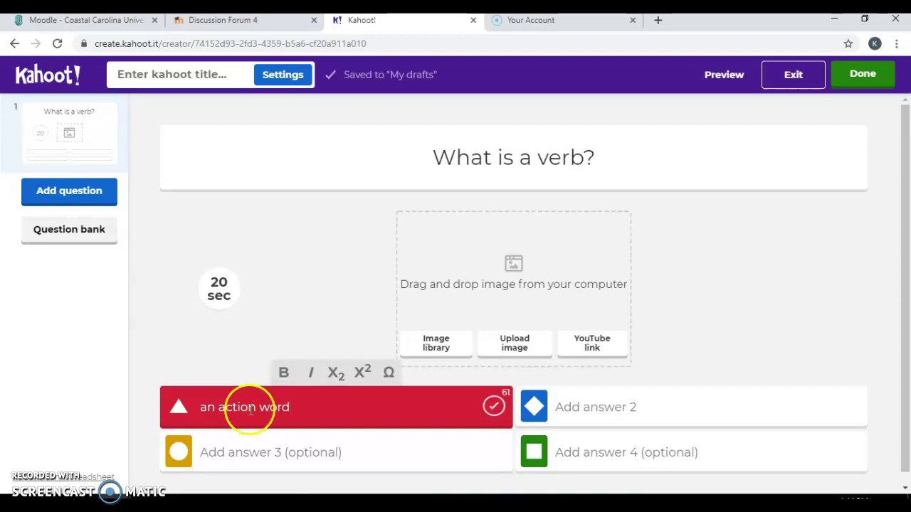
click(244, 464)
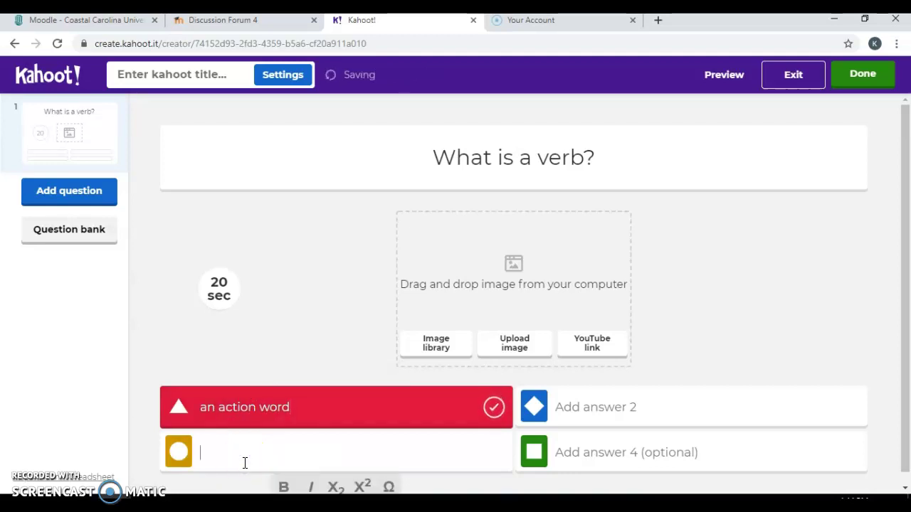
text(a person)
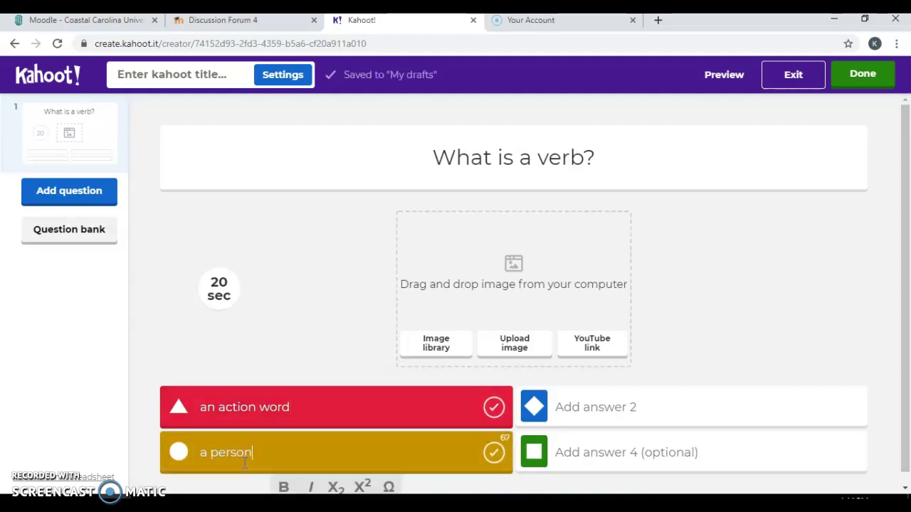
click(646, 407)
text(a p)
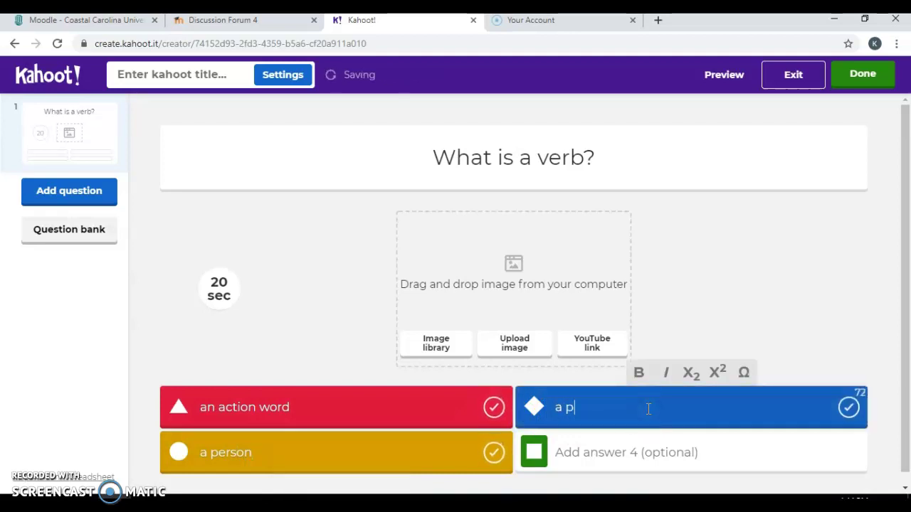
text(lace)
click(623, 452)
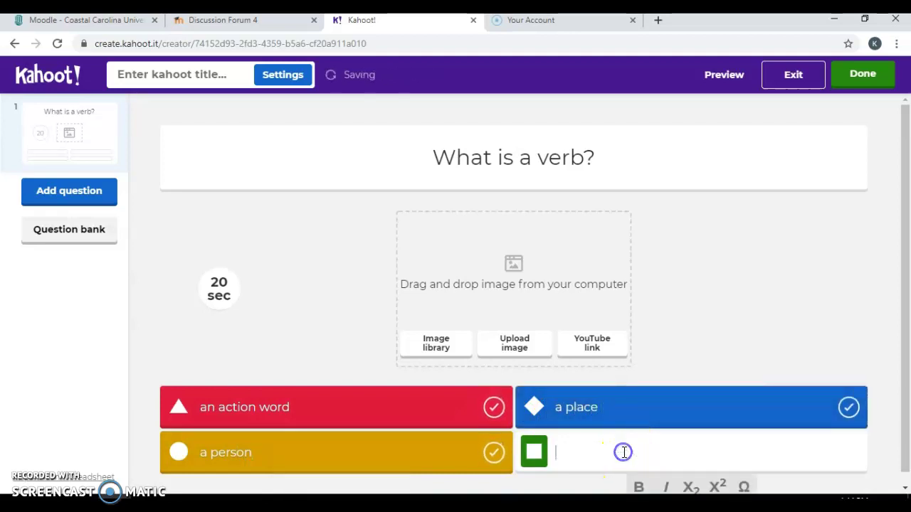
text(a thing)
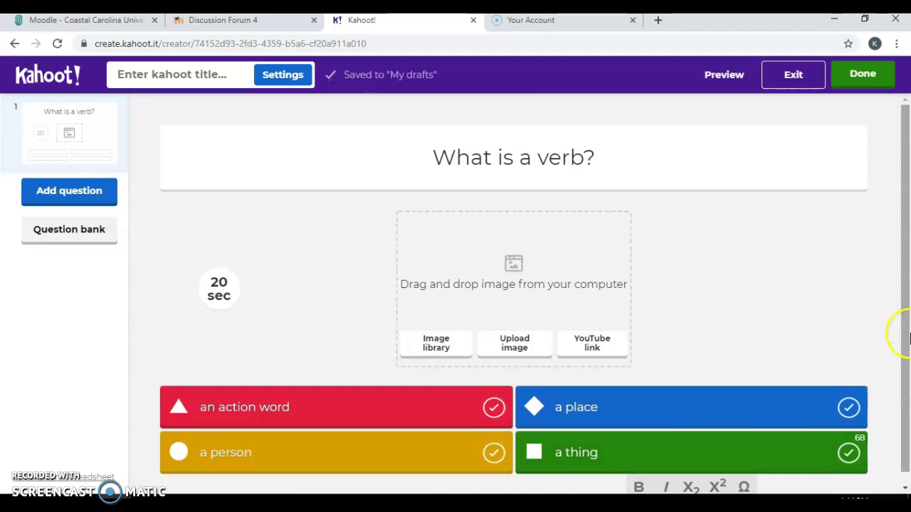
scroll(901, 345, down, 1)
Mark 'an action word' as correct and set a 60-second time limit
click(494, 397)
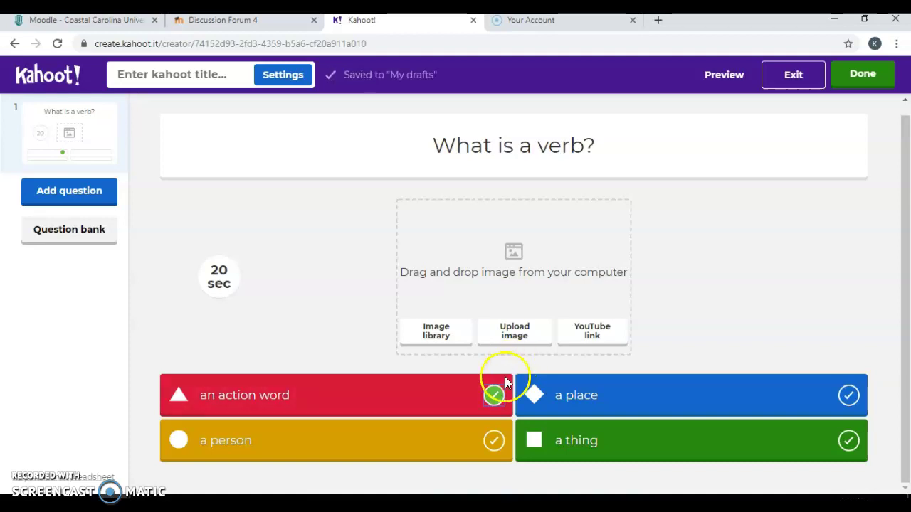
double_click(311, 288)
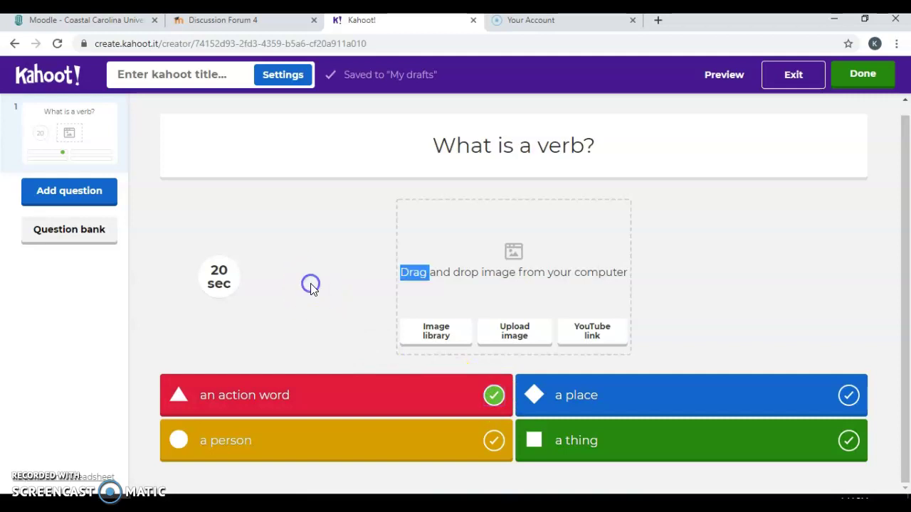
click(228, 285)
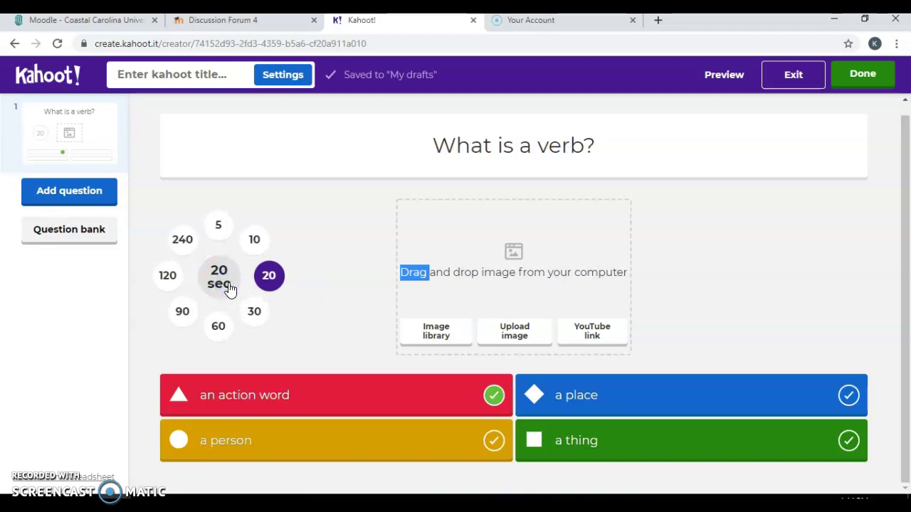
click(254, 242)
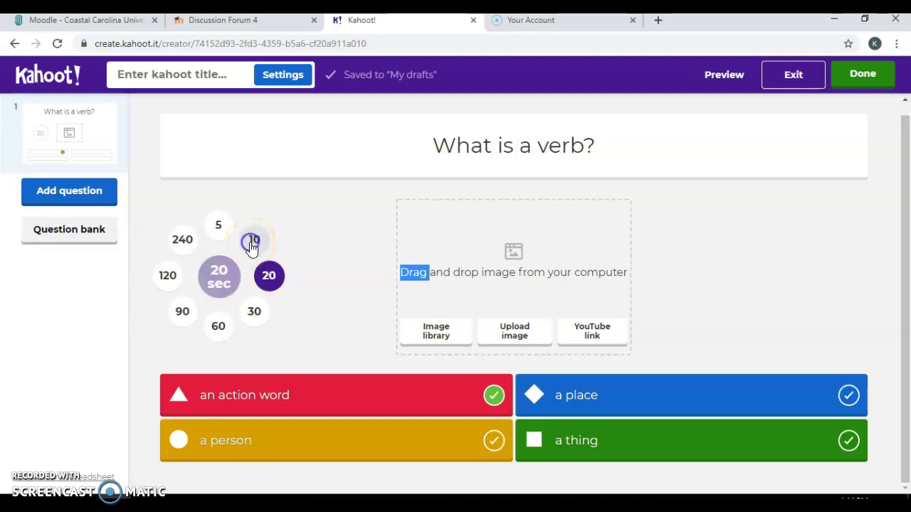
click(219, 278)
click(222, 333)
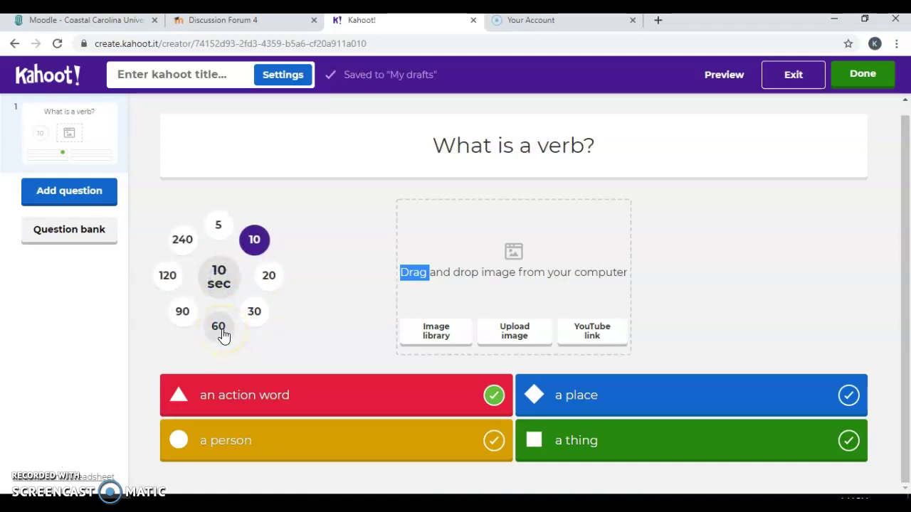
click(226, 277)
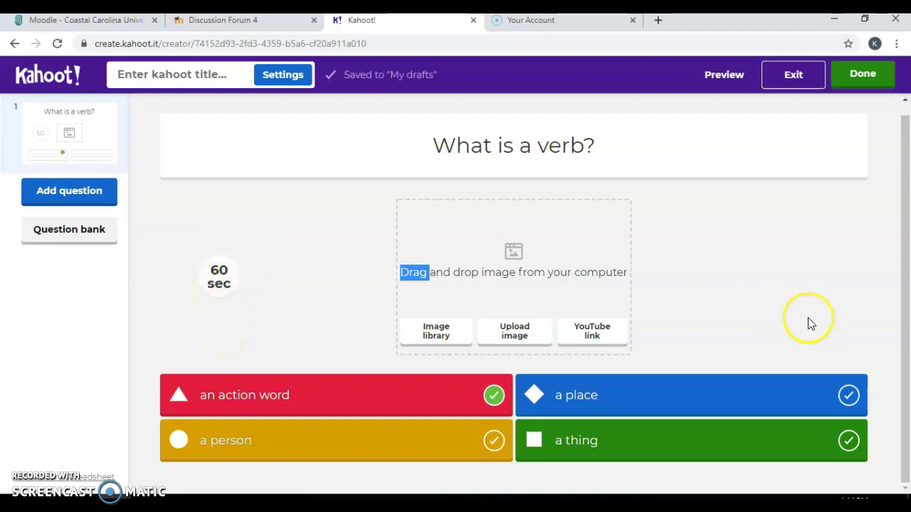
click(908, 292)
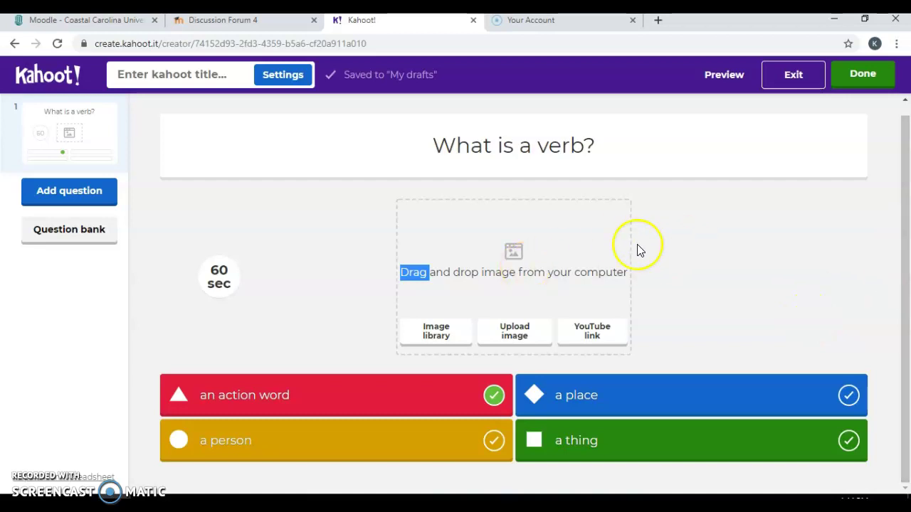
click(97, 196)
Add a True/False question reading 'Is running an example of a verb?'
click(227, 148)
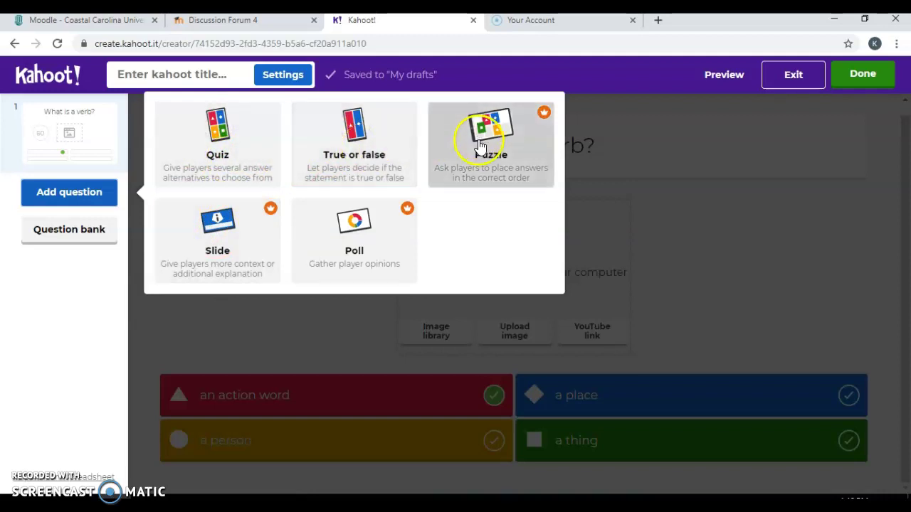
click(372, 147)
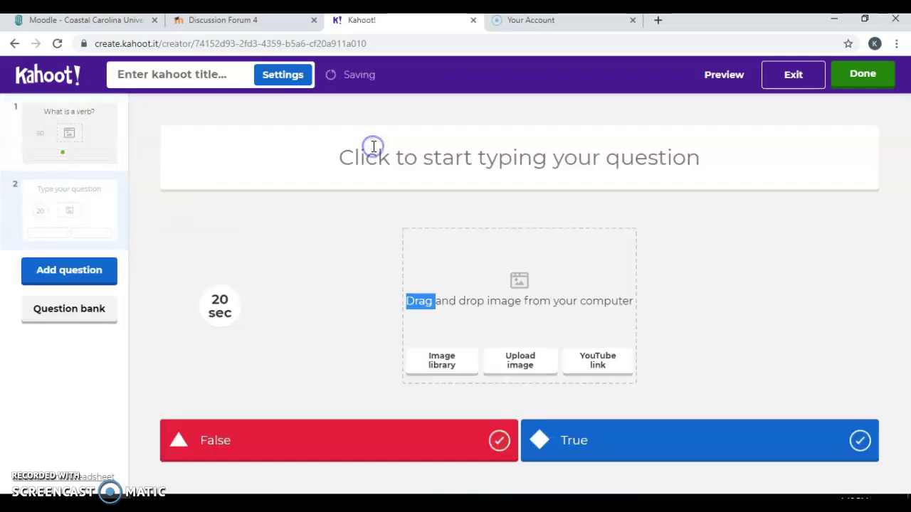
click(468, 160)
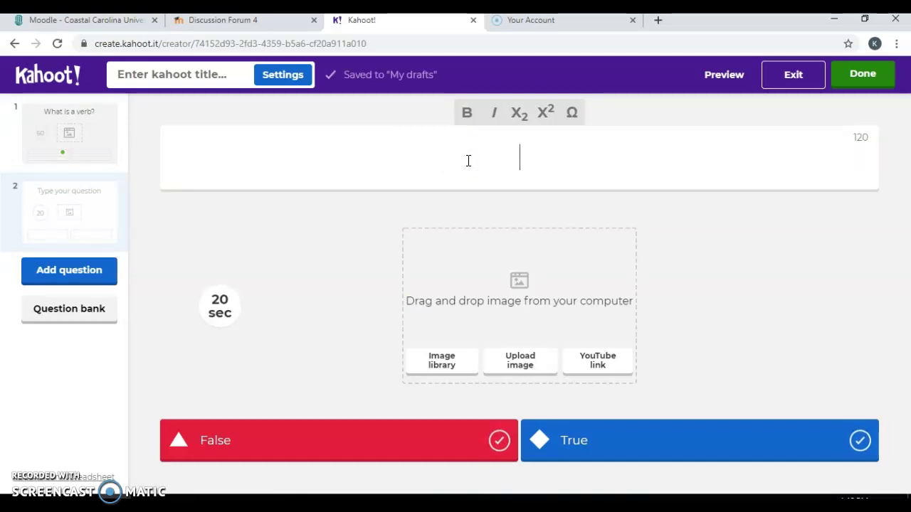
text(Giv)
key(BackSpace)
key(BackSpace)
key(BackSpace)
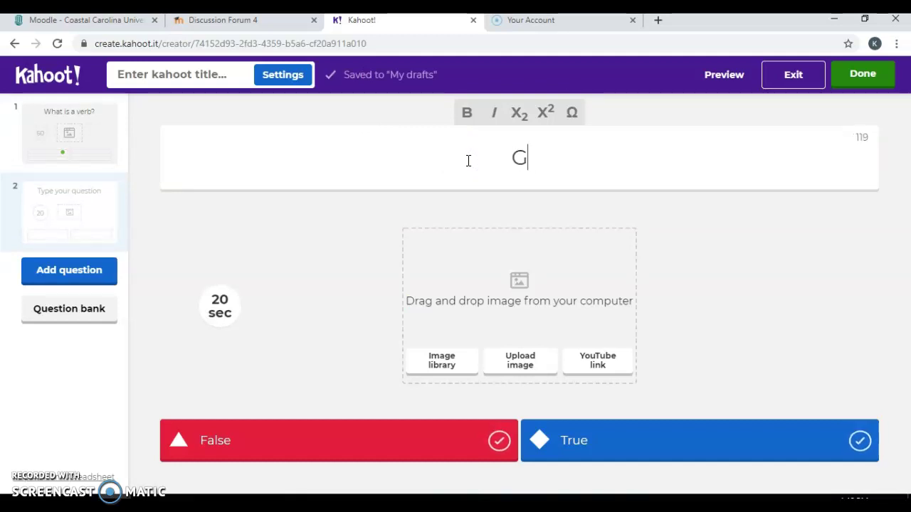
text(Is runn)
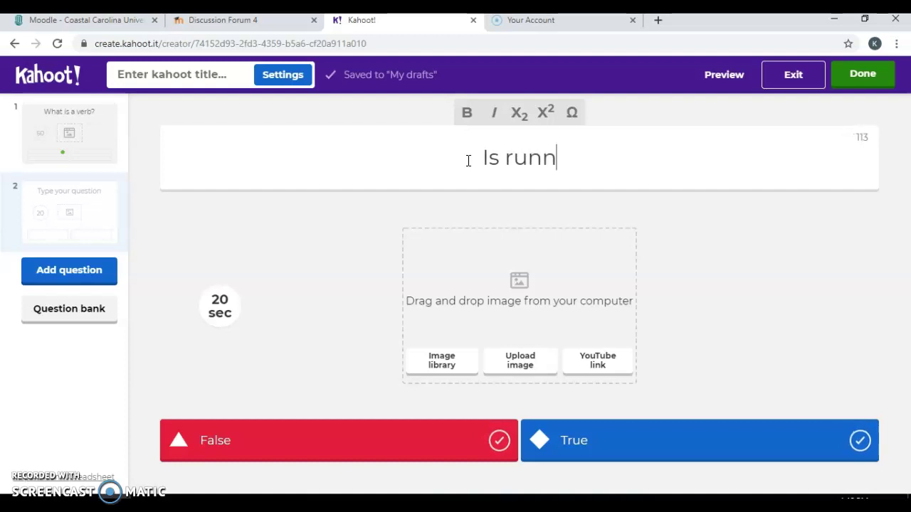
text(ing an example o)
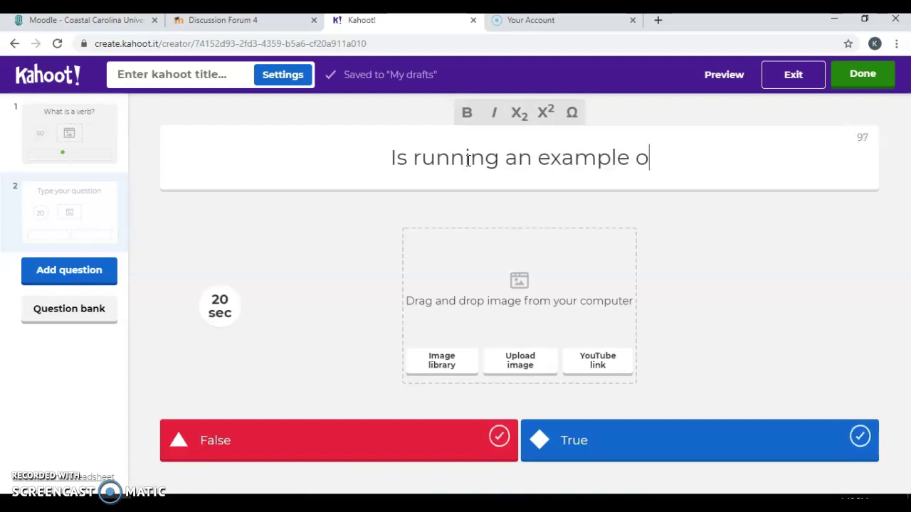
text(f a verb?)
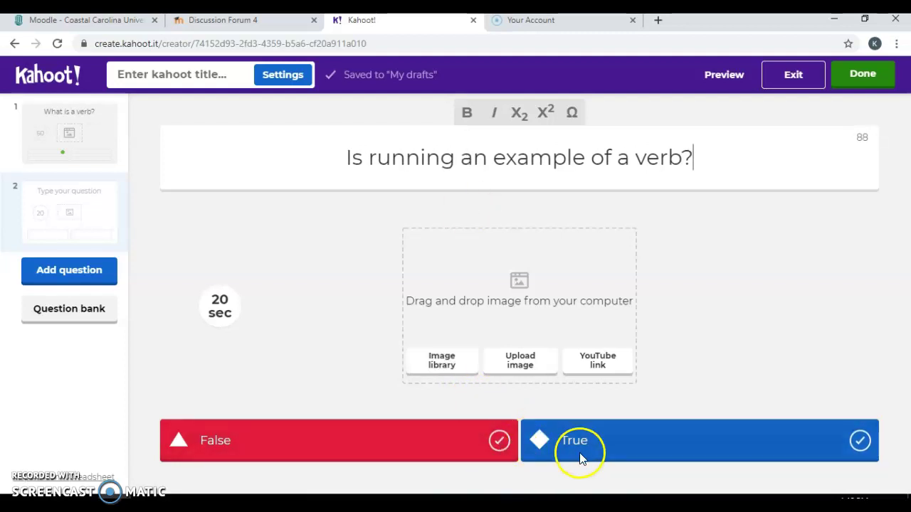
Mark True as correct and give the question a 30-second limit
click(861, 437)
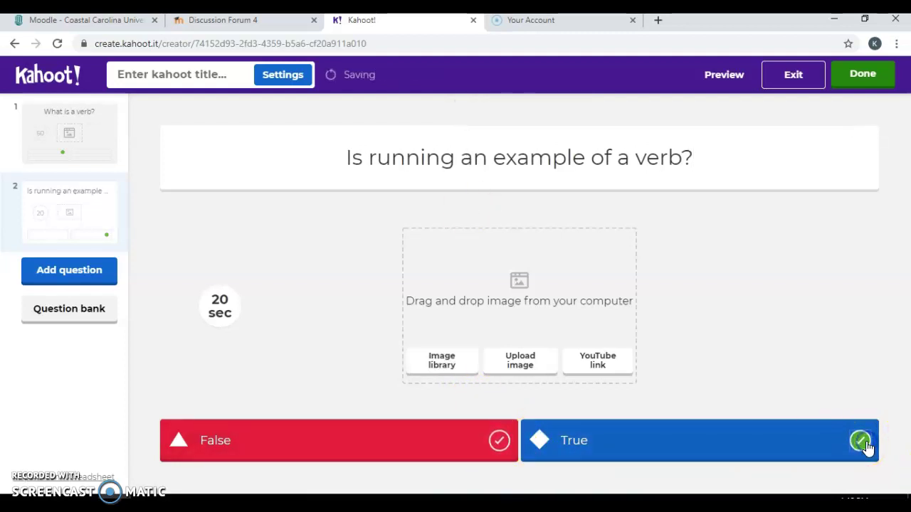
click(220, 306)
click(254, 345)
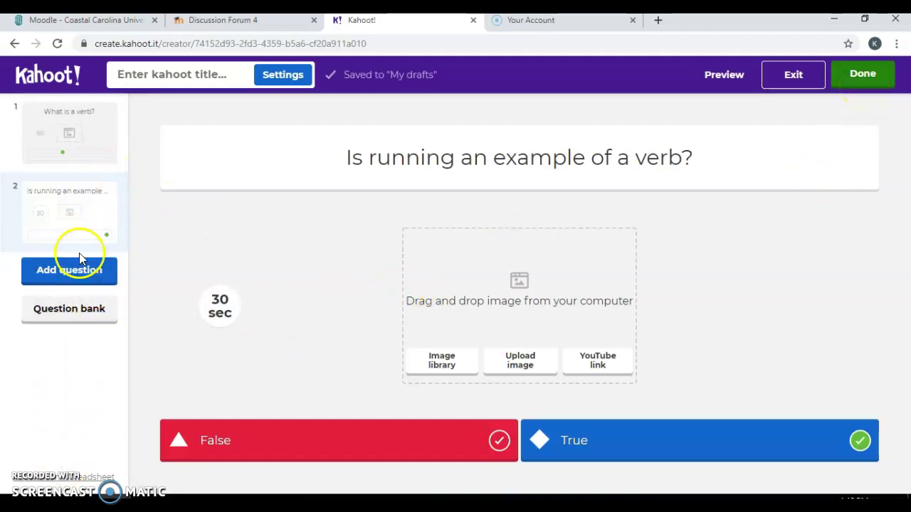
Finish the kahoot, check its details page, and go back to My Kahoots
click(864, 77)
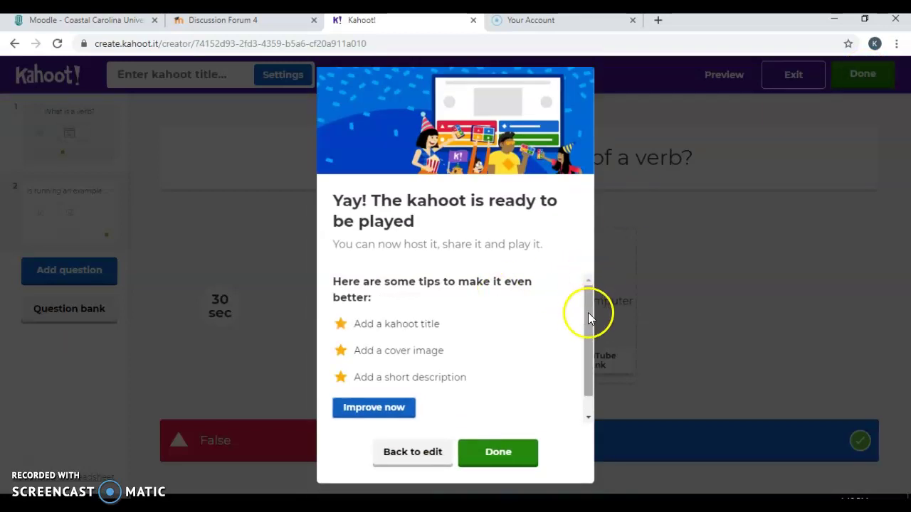
click(517, 458)
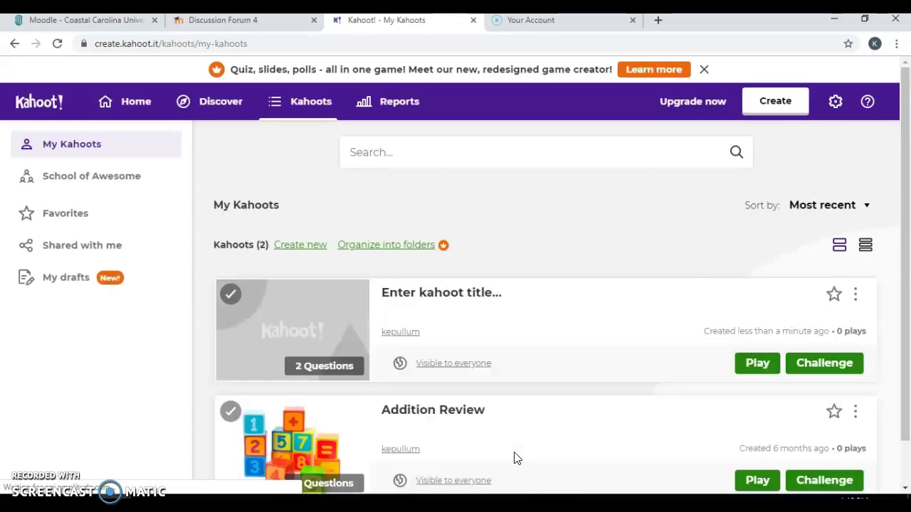
scroll(905, 225, down, 1)
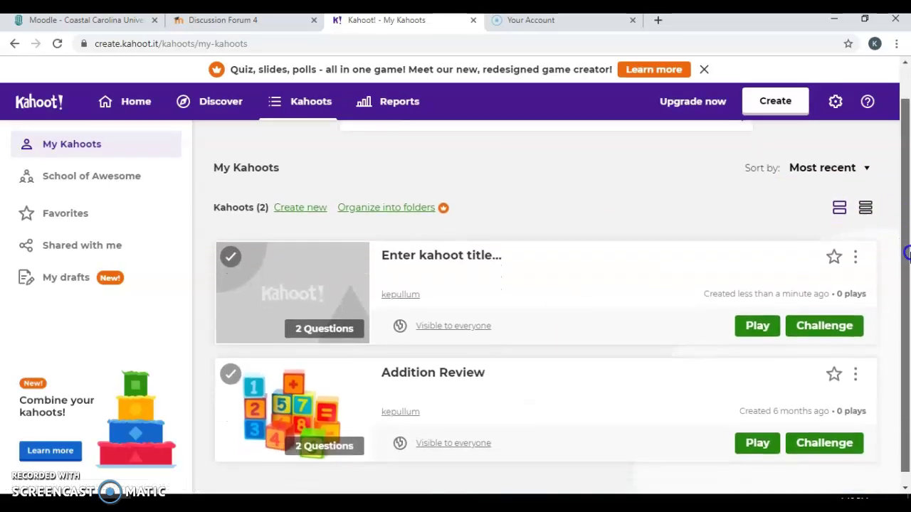
click(484, 260)
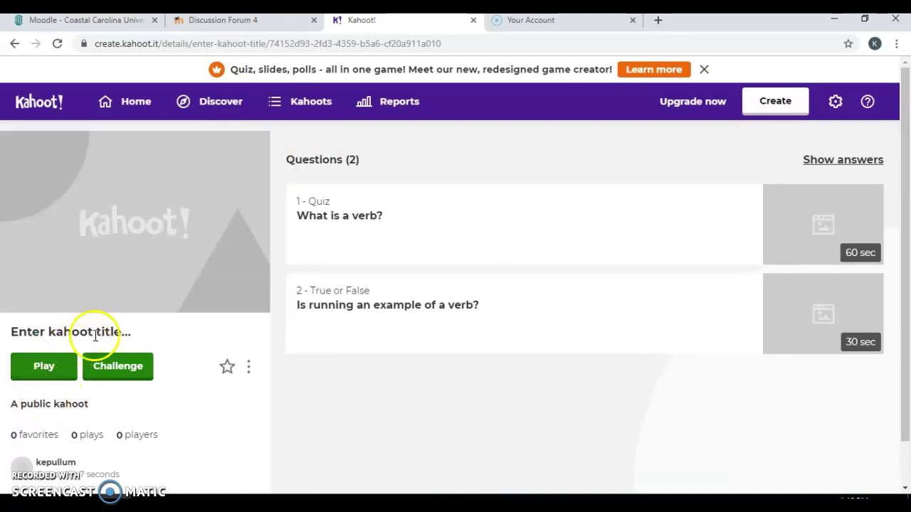
click(130, 336)
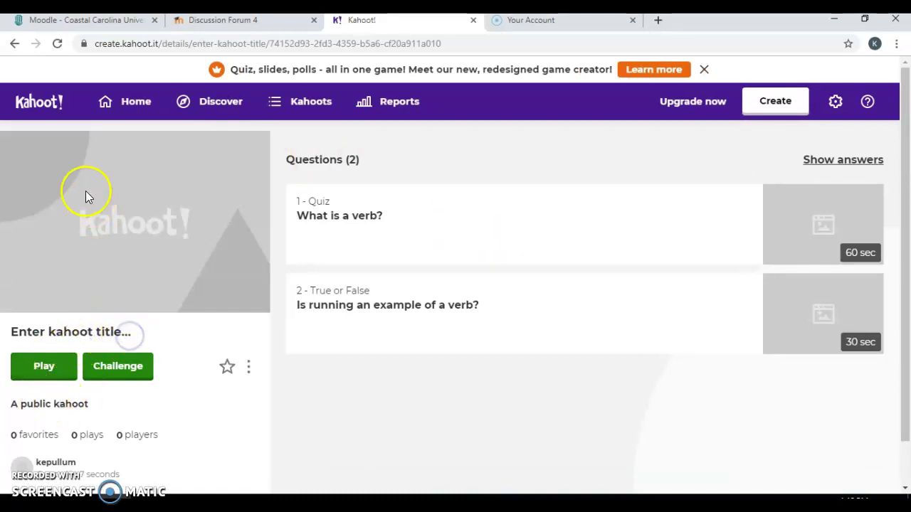
click(15, 44)
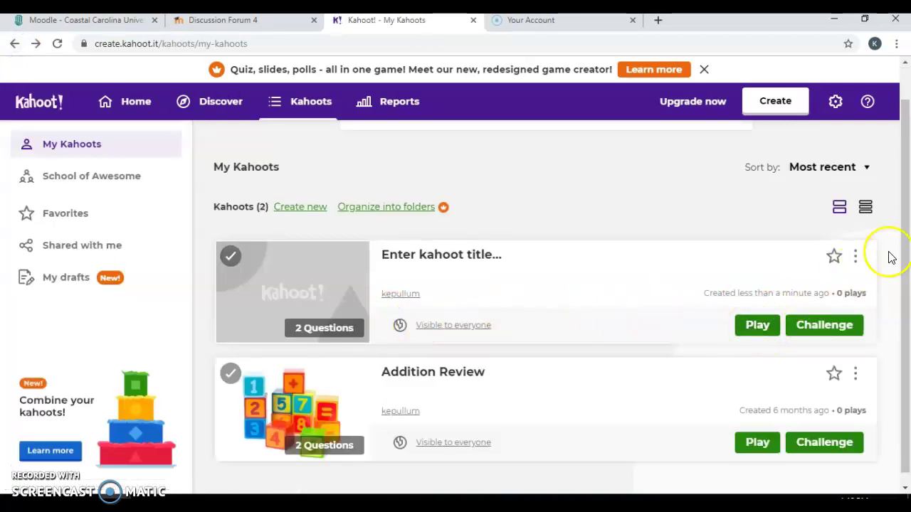
Play the new kahoot in Classic mode to open its game-PIN lobby
click(757, 327)
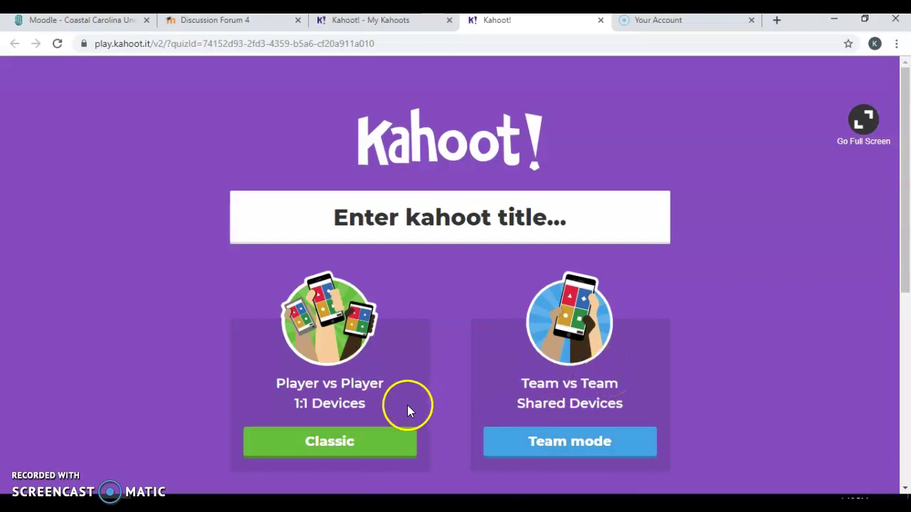
click(372, 442)
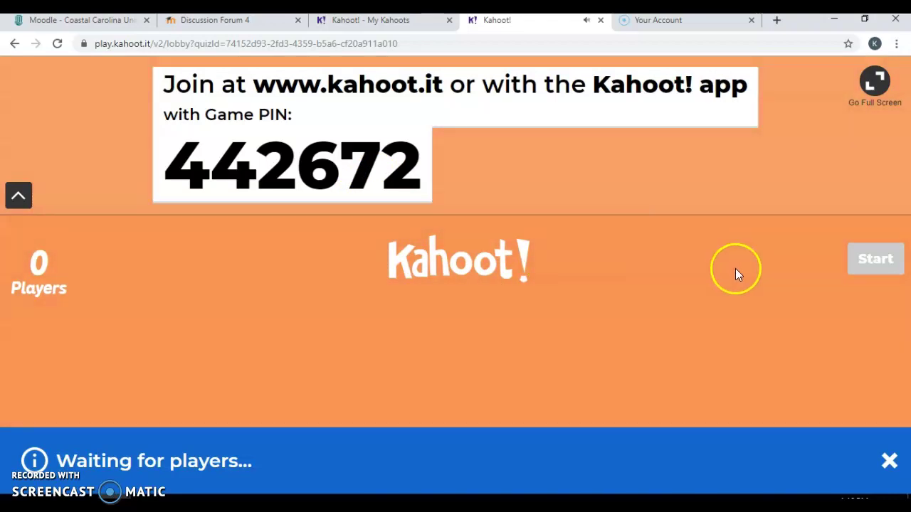
Close the play.kahoot.it lobby tab, confirm leaving, and view the My Kahoots library list
click(602, 21)
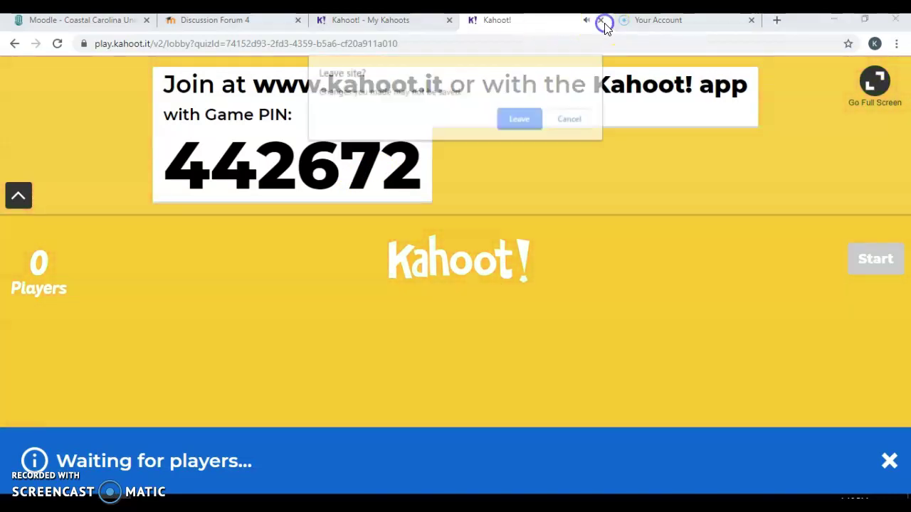
click(520, 118)
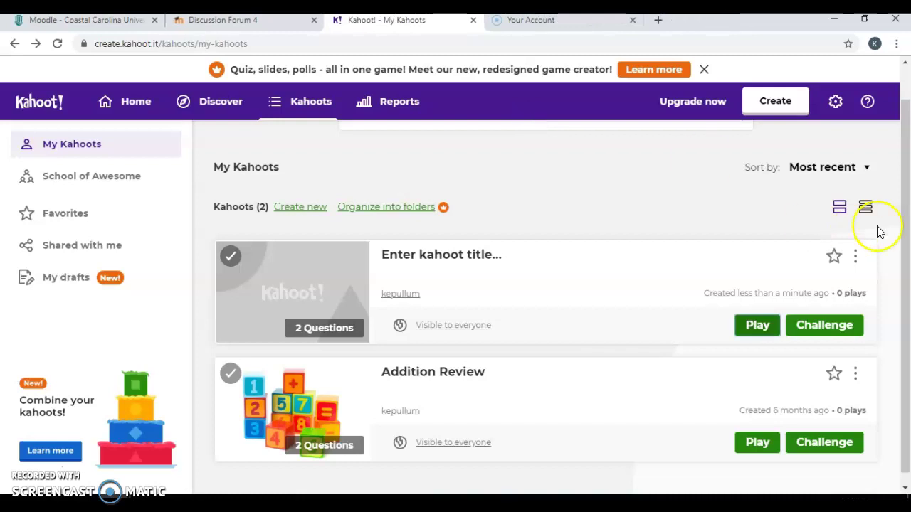
scroll(880, 231, down, 1)
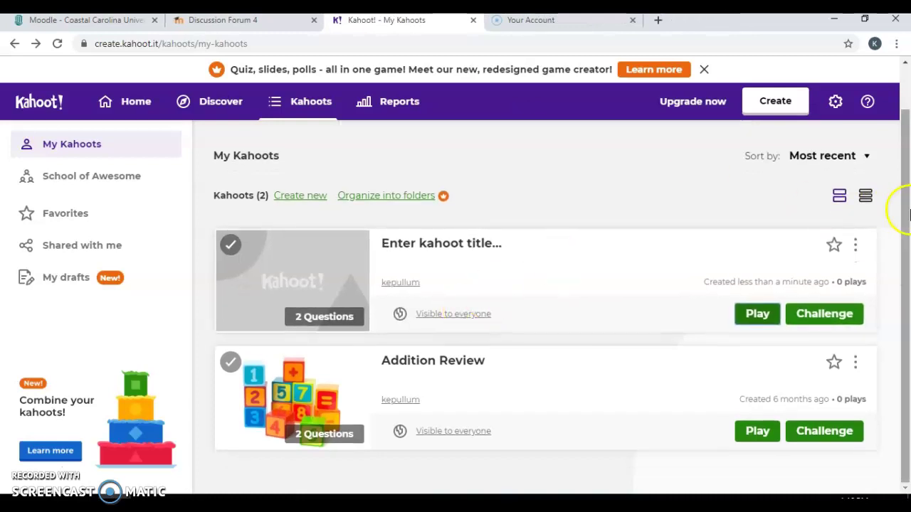
scroll(909, 214, up, 1)
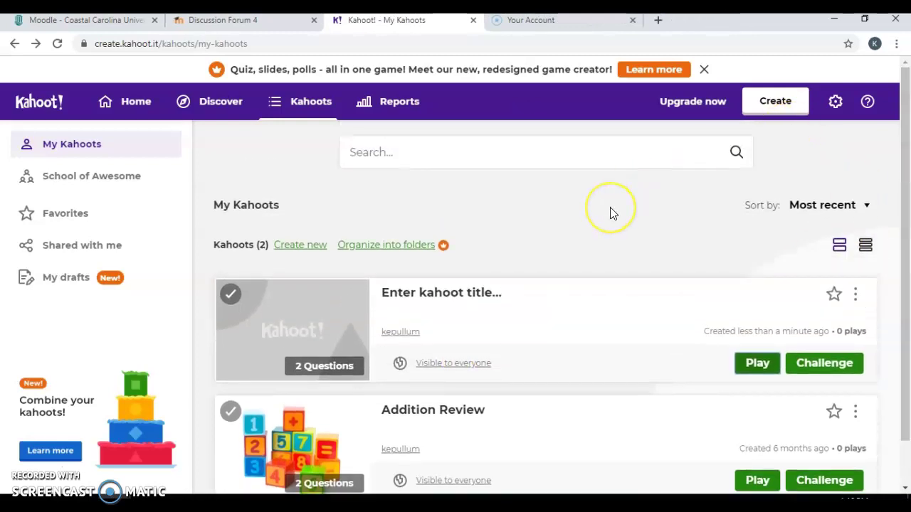
drag(908, 197, 908, 320)
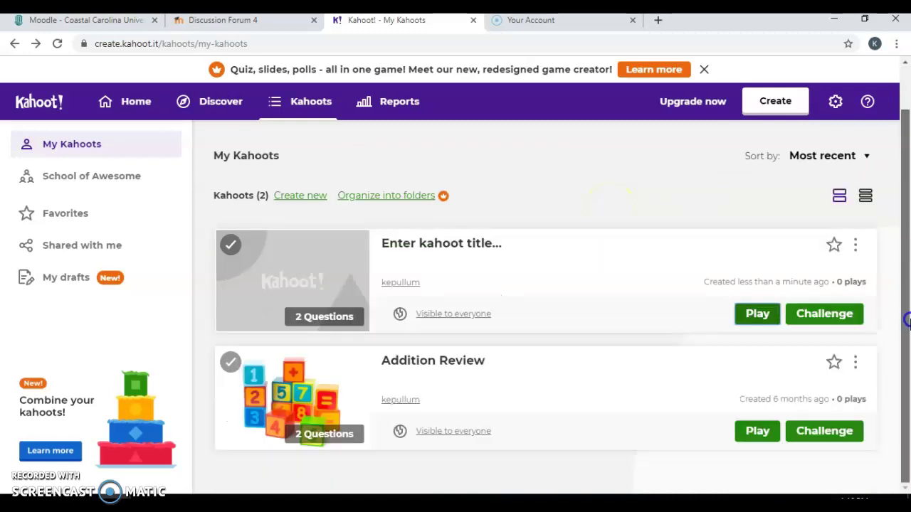
drag(908, 213, 907, 135)
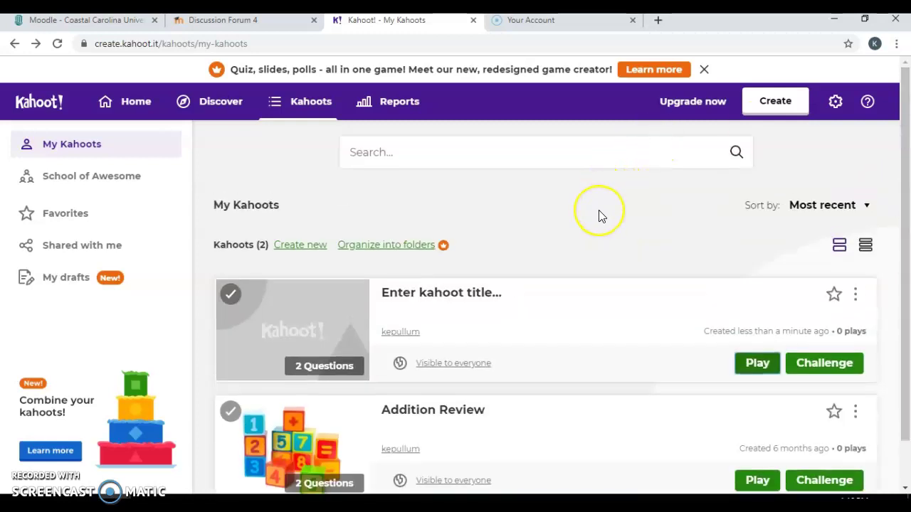